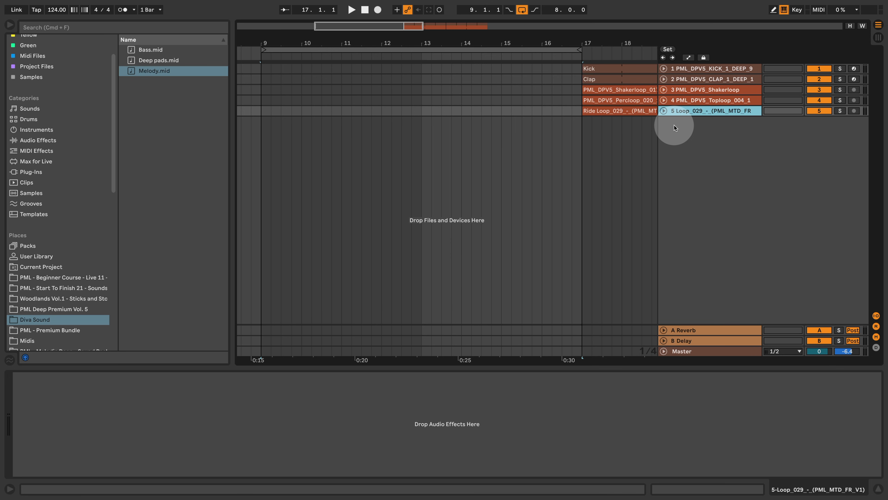
Insert a MIDI track below the ride loop track and load the u-he Diva instrument onto it.
right_click(674, 125)
left_click(701, 137)
left_click(53, 172)
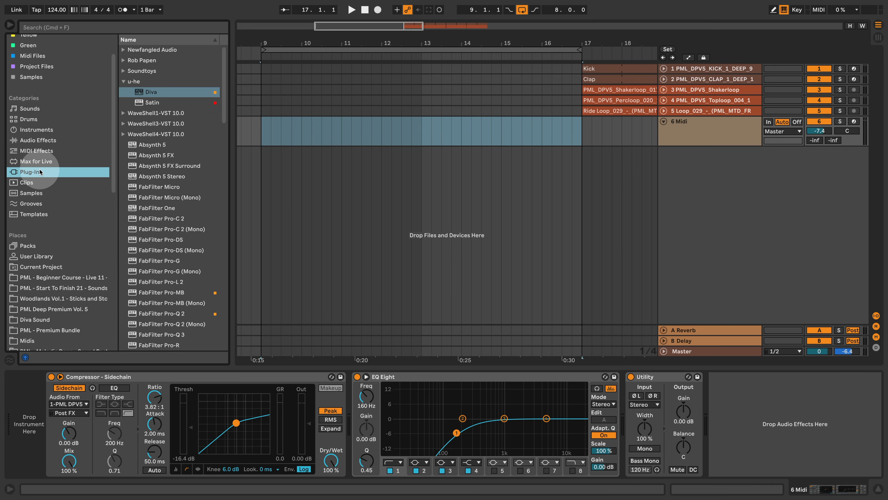
left_click_drag(147, 92, 26, 402)
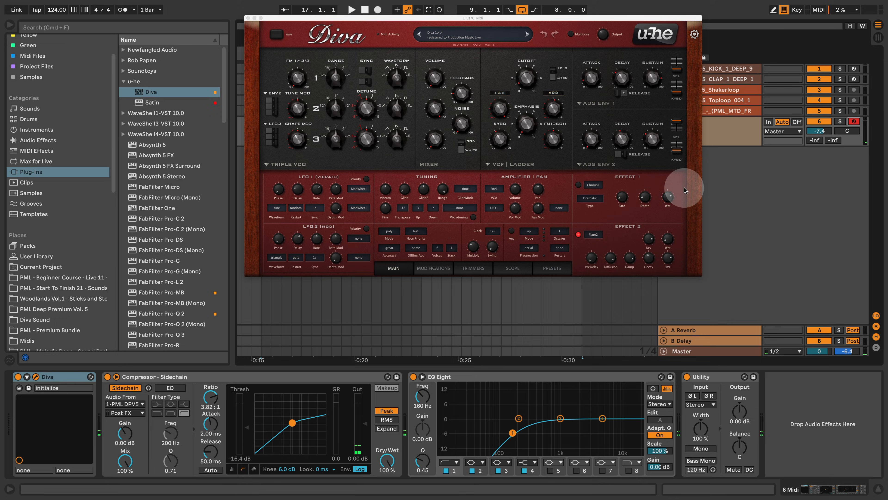
Place Deep pads.mid from the Diva Sound folder on the Diva track at bar 9 and play it.
left_click(40, 320)
left_click(151, 71)
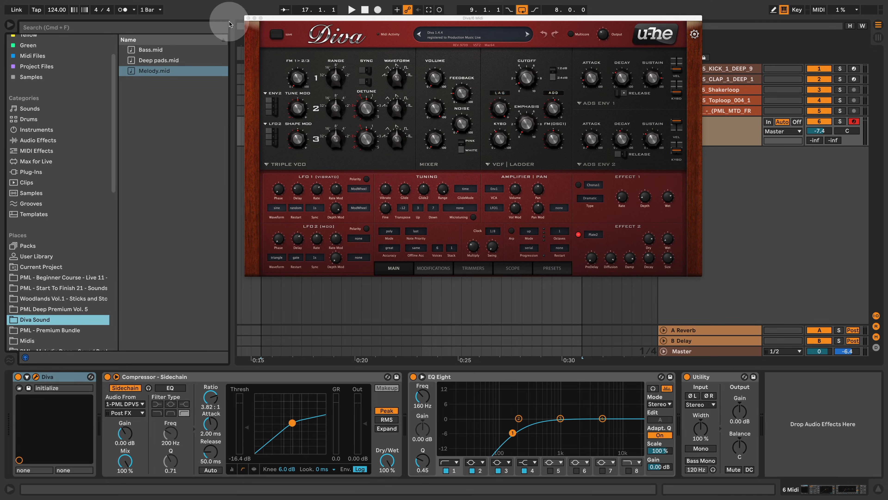
left_click(248, 18)
left_click_drag(159, 61, 260, 133)
key("space")
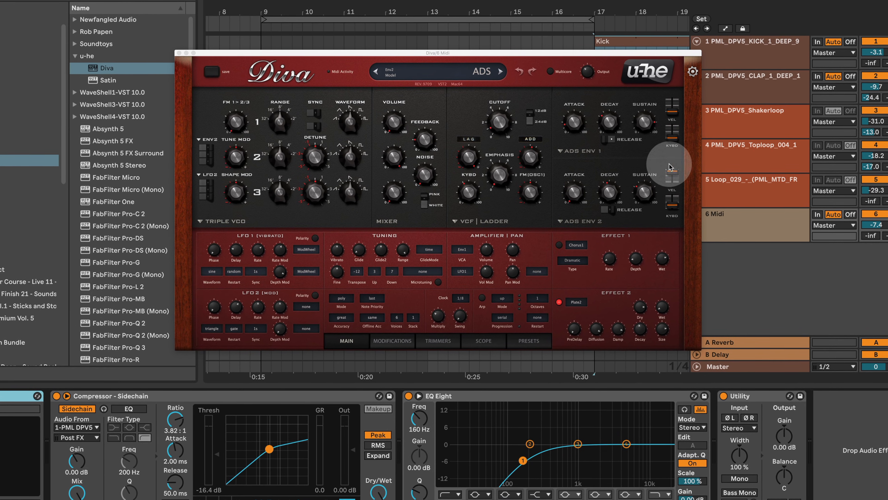
Check Diva's Effect 2 module choices, then adjust the pad's Lag filter modulation amount and raise Envelope 2 sustain while auditioning it.
left_click(588, 303)
left_click(614, 310)
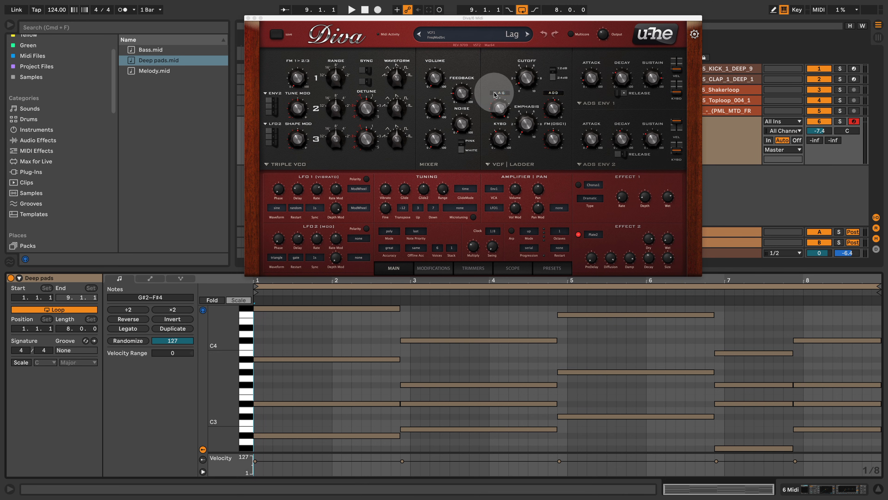
left_click_drag(503, 108, 514, 121)
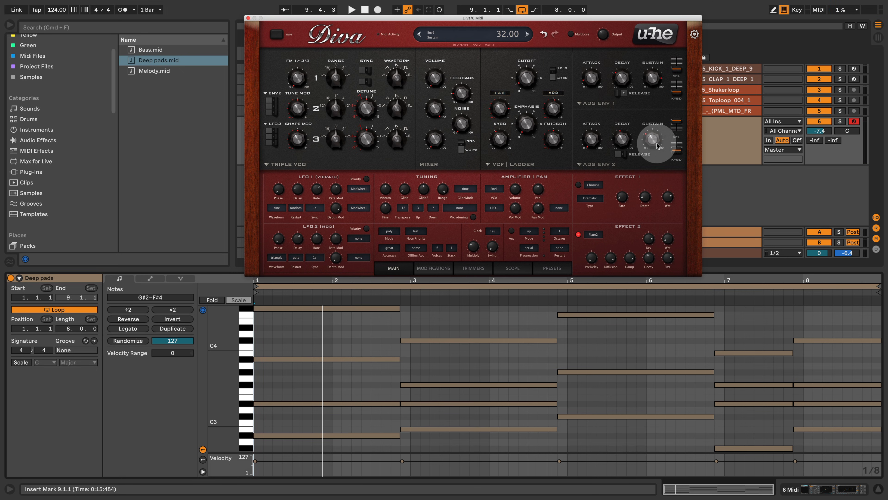
left_click_drag(656, 146, 660, 131)
key("space")
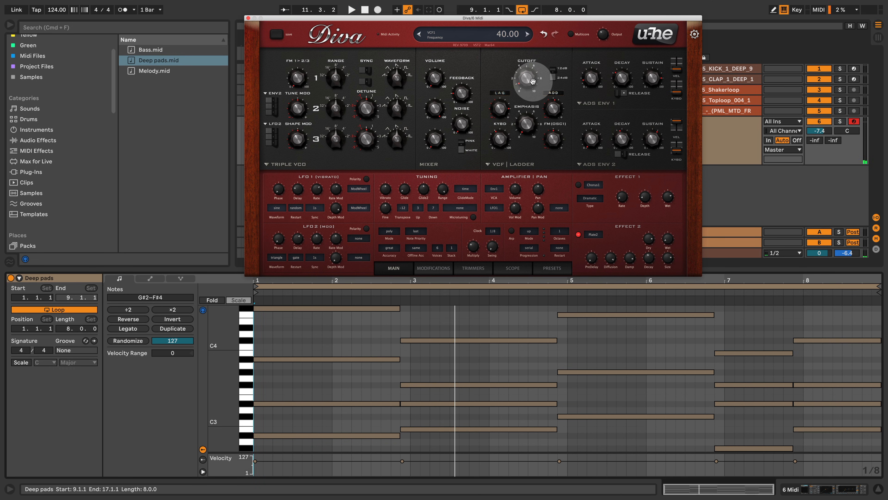
key("space")
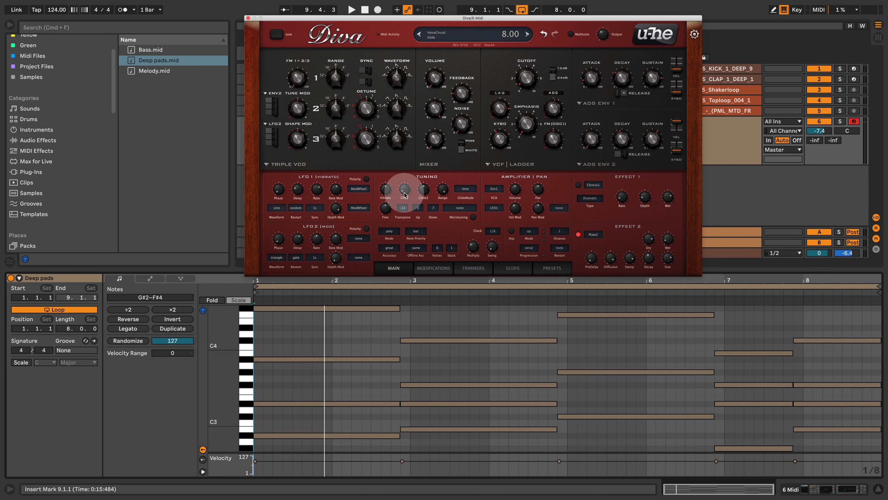
Set Diva's Glide to 22.50, audition the pad and close the Diva window.
left_click_drag(405, 195, 411, 181)
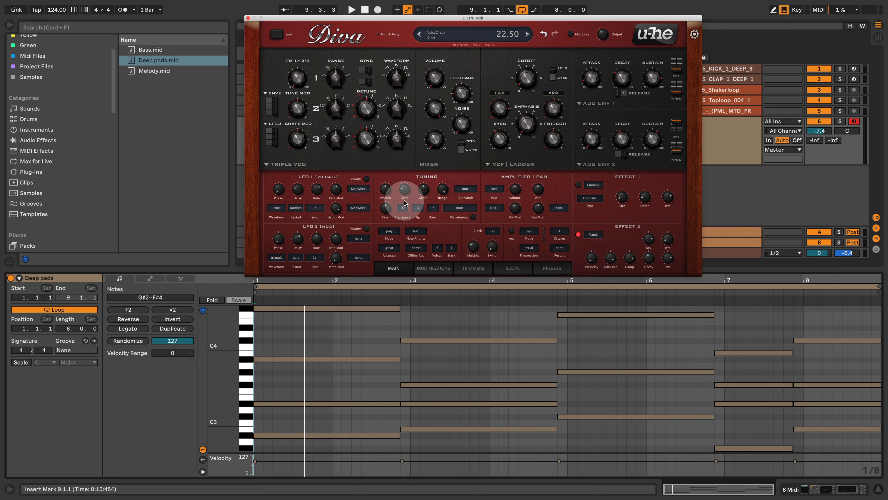
key("space")
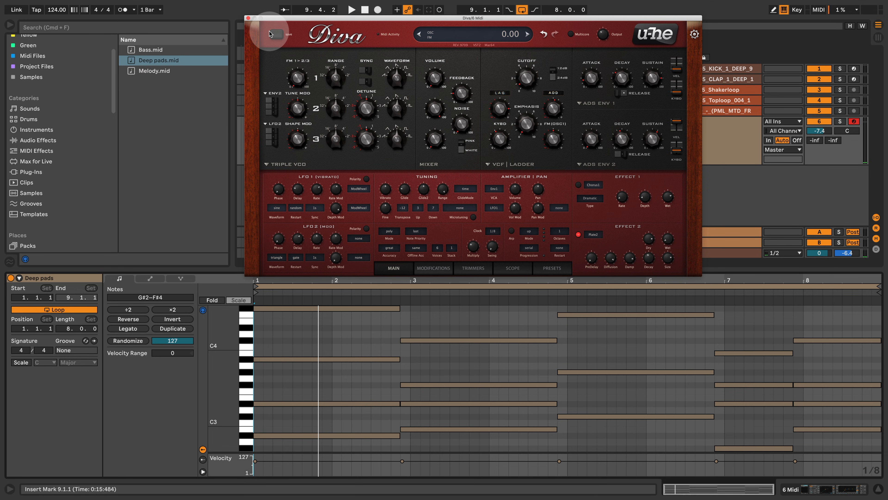
key("space")
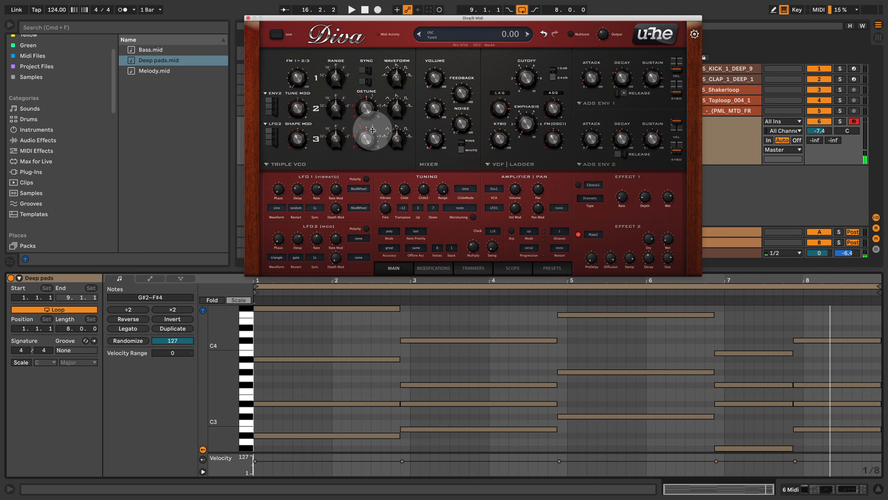
left_click(249, 17)
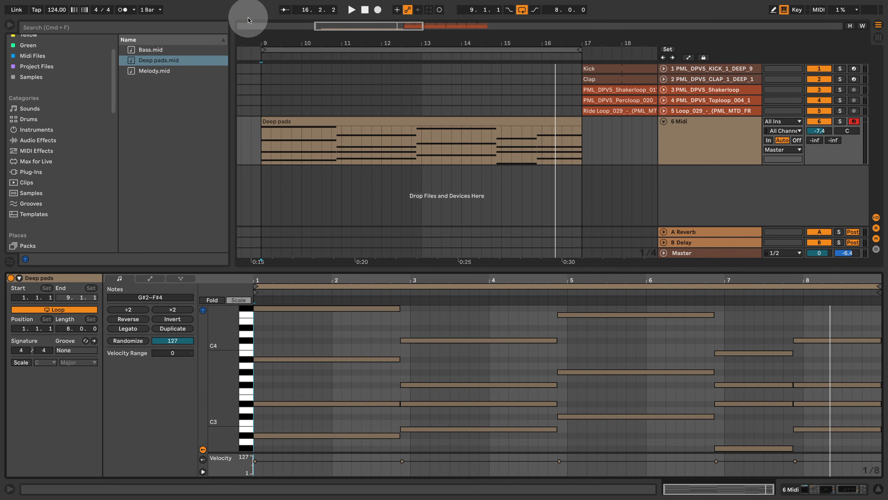
Duplicate the pad track, replace the copy's clip with Melody.mid at bar 9, and play the copy soloed.
left_click(710, 135)
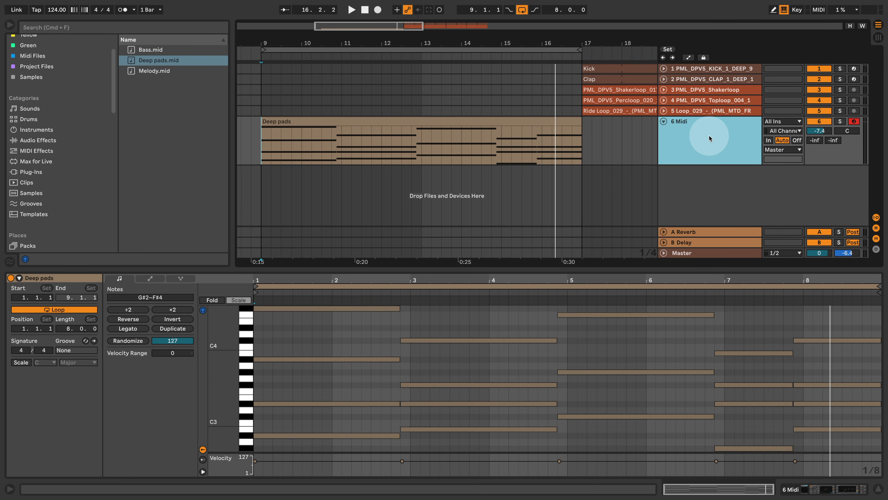
right_click(709, 135)
left_click(727, 157)
left_click_drag(151, 71, 264, 182)
left_click(840, 170)
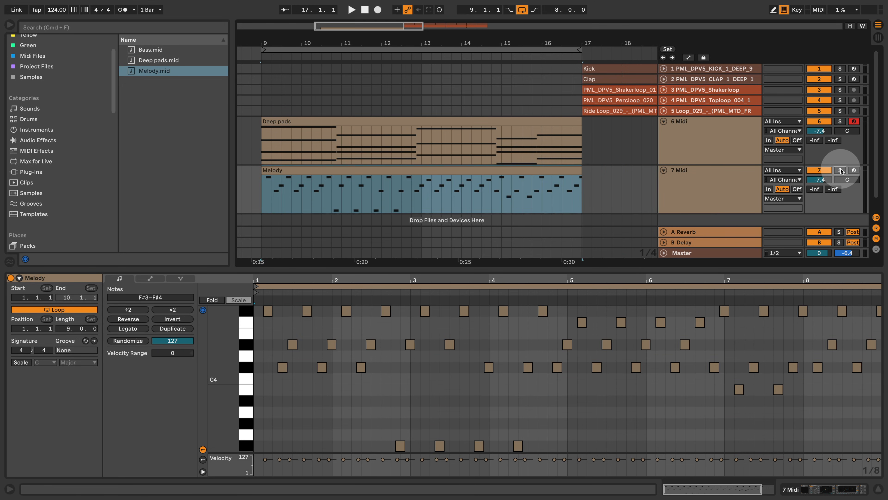
left_click(720, 178)
key("space")
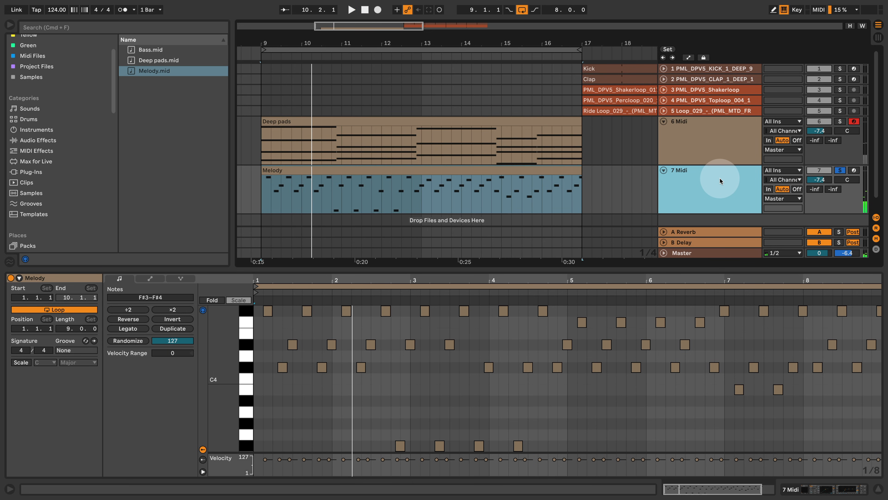
In the melody track's Diva, set the filter modulation source to Env2 and audition the sound.
key("alt+super+p")
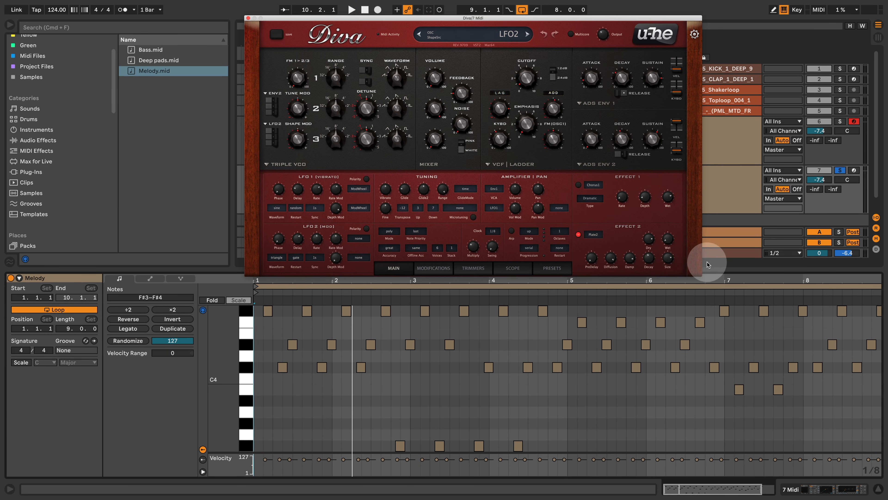
left_click(508, 95)
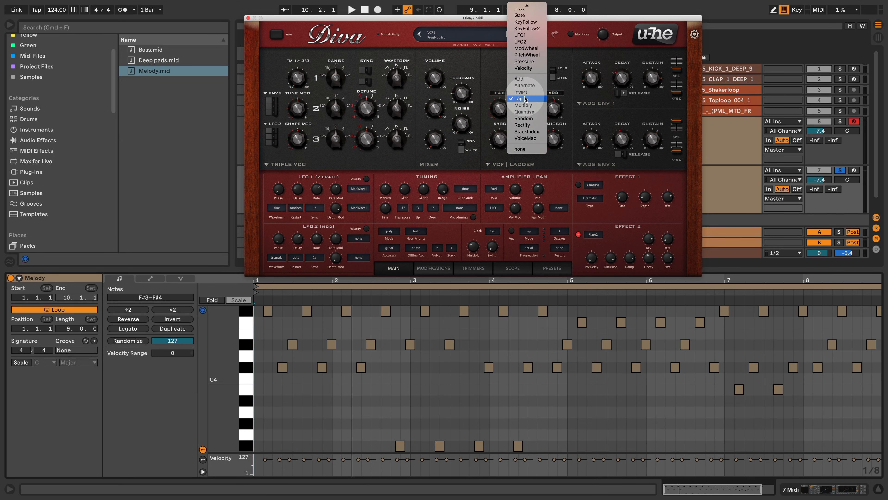
scroll(526, 87, "up", 3)
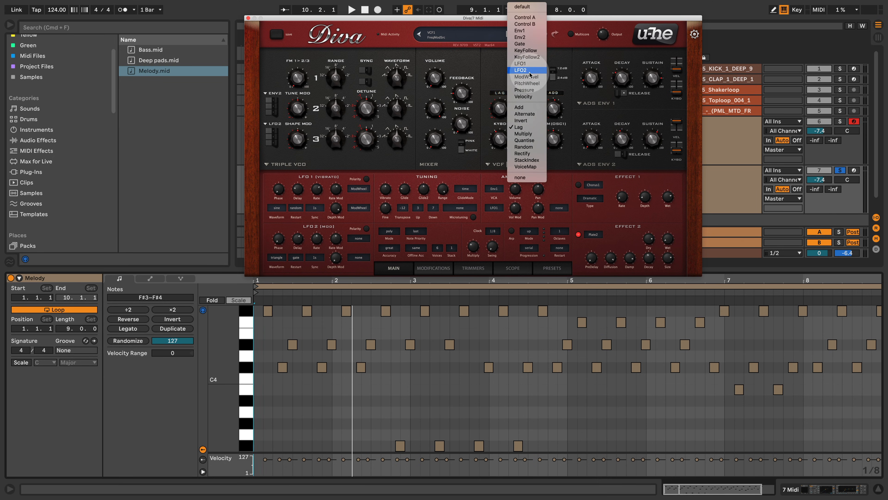
left_click(535, 38)
key("space")
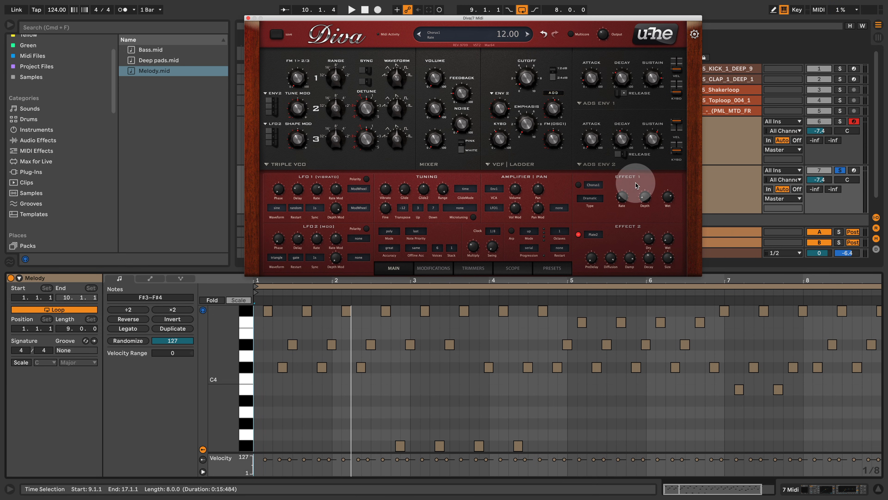
Set Effect 1 of the melody's Diva to Delay1 and lower the Envelope 2 sustain.
left_click(599, 189)
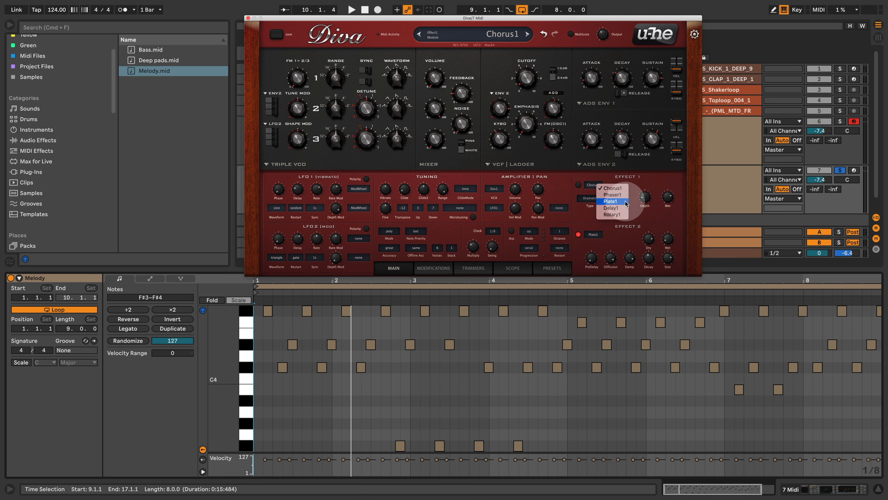
left_click(625, 209)
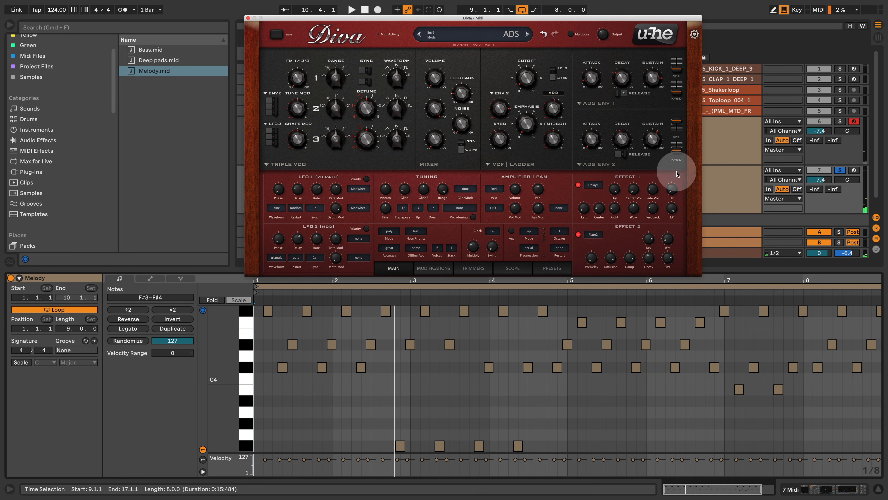
left_click_drag(656, 142, 656, 155)
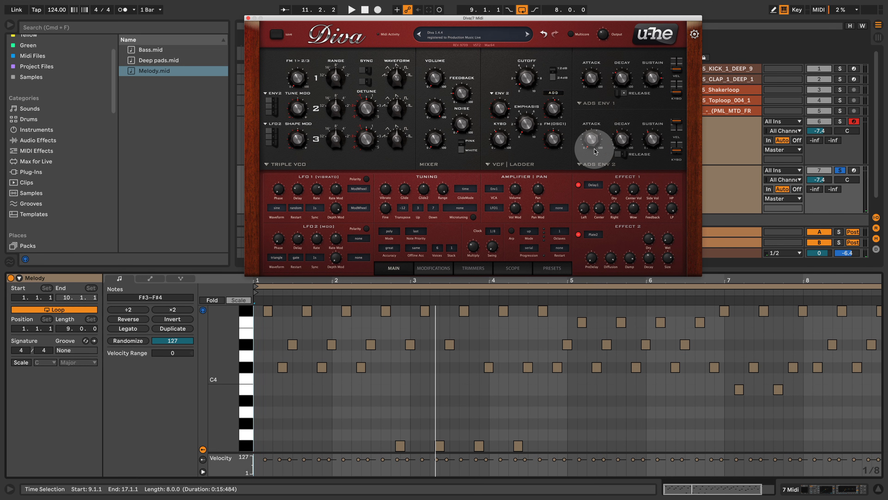
Unsolo the melody track and raise its Diva filter cutoff to 61.00 while auditioning it with the full mix.
left_click(842, 171)
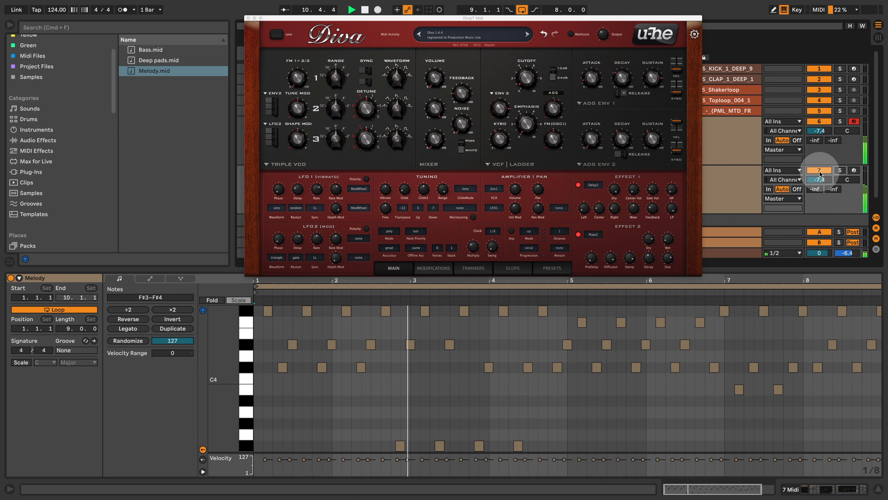
left_click(597, 103)
mouse_move(528, 80)
left_mouse_down()
mouse_move(537, 52)
mouse_move(534, 78)
left_mouse_up()
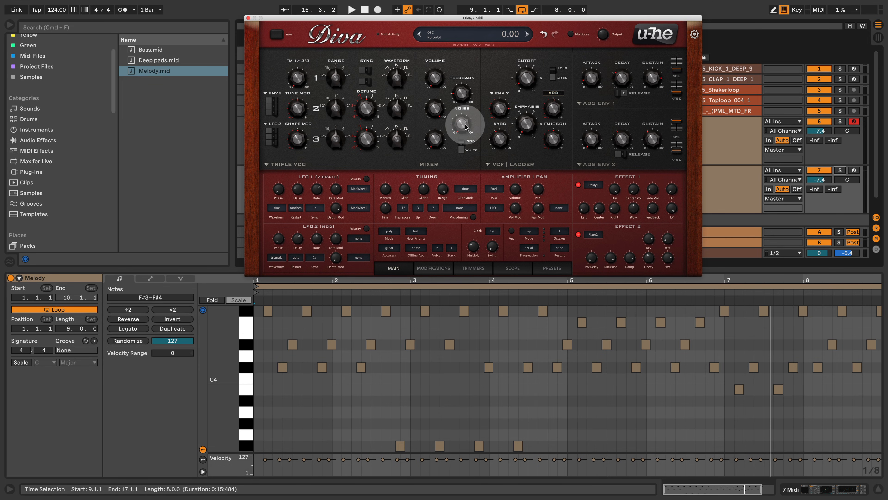
left_click_drag(465, 127, 522, 63)
key("space")
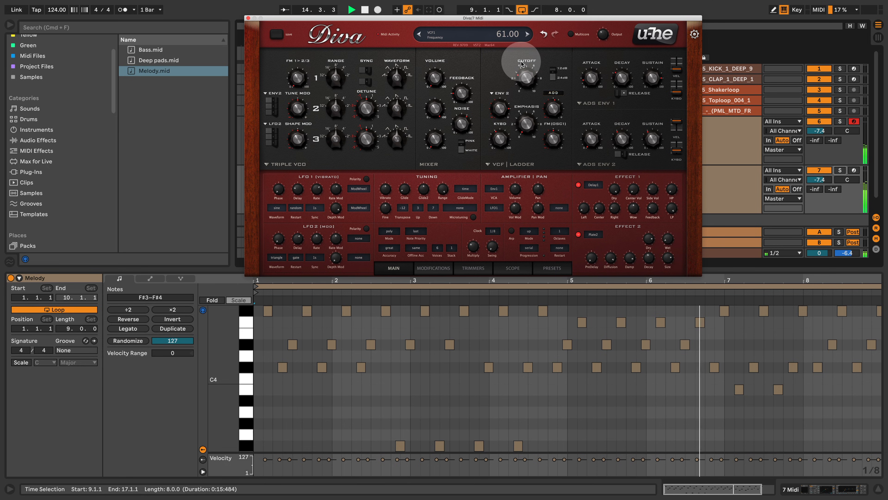
key("space")
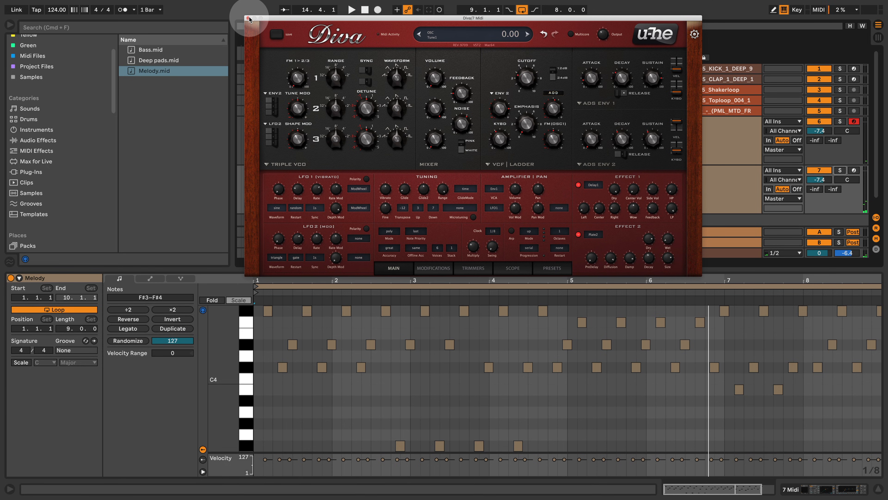
left_click(248, 18)
Duplicate the Deep pads track and replace the copy's clip with Bass.mid at bar 9.
left_click(680, 134)
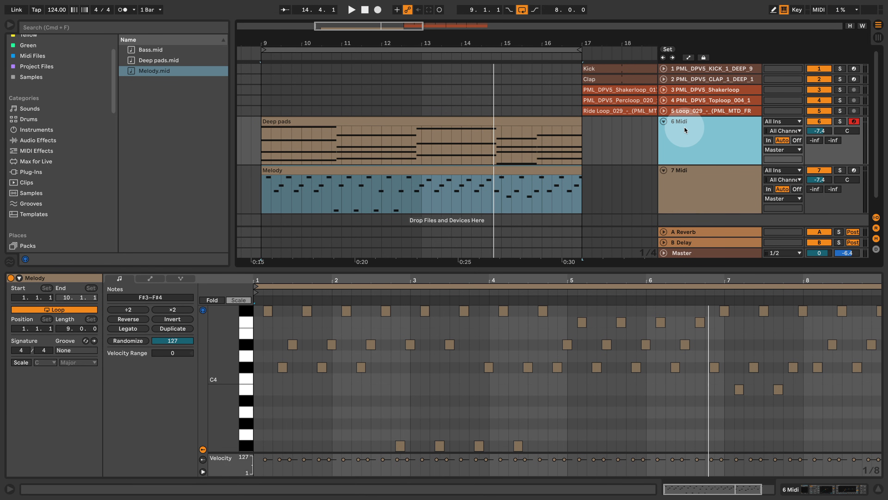
right_click(686, 129)
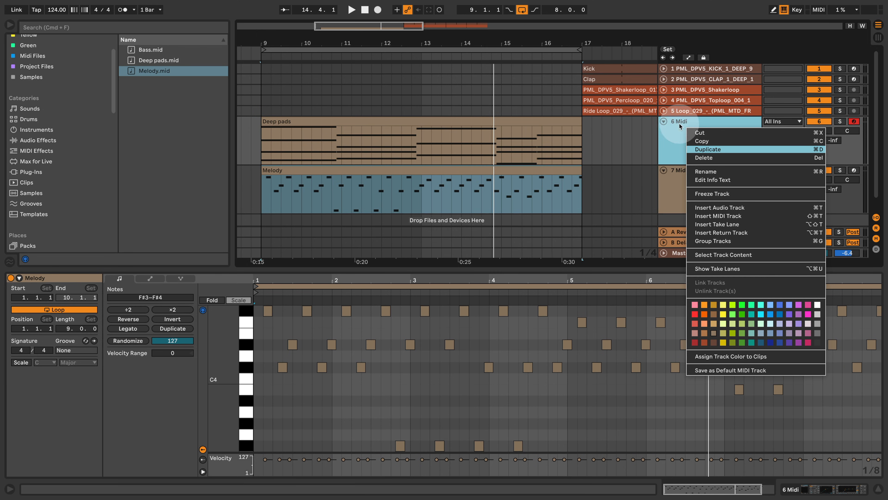
left_click(735, 145)
left_click(751, 175)
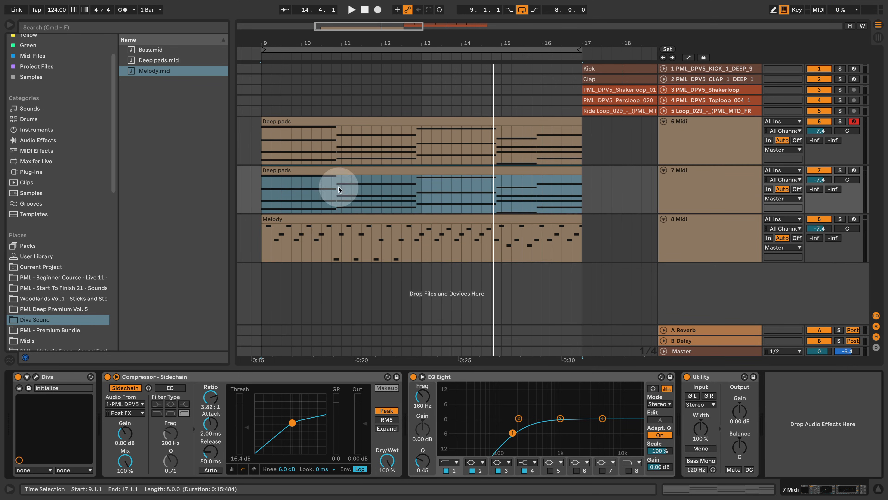
left_click_drag(140, 51, 264, 177)
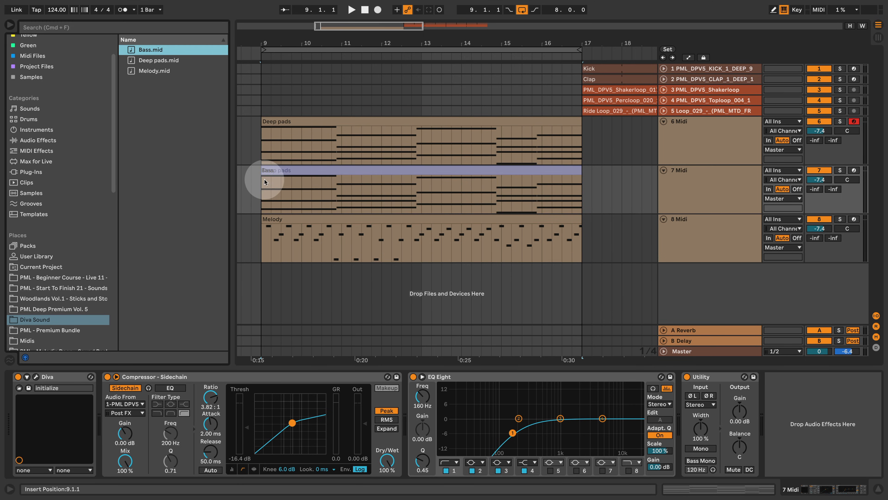
left_click(501, 274)
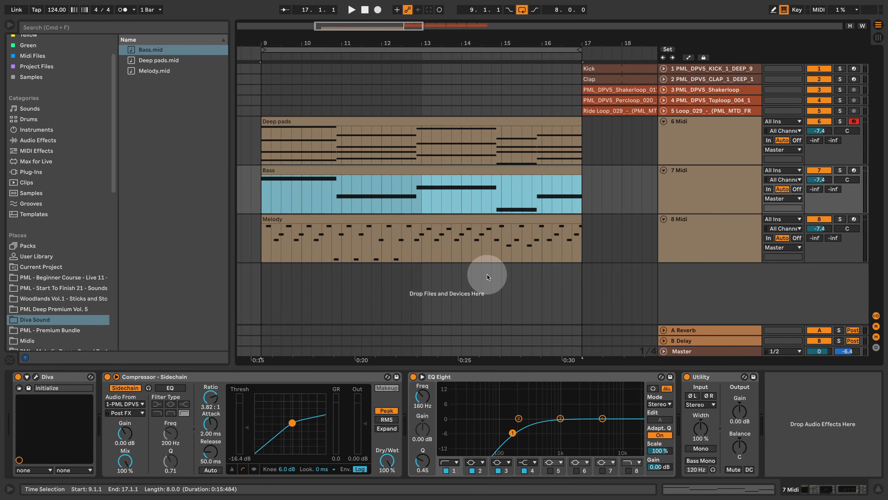
Solo the bass track and audition it, switching off its EQ Eight and the Plate2 effect in its Diva.
left_click(841, 172)
key("space")
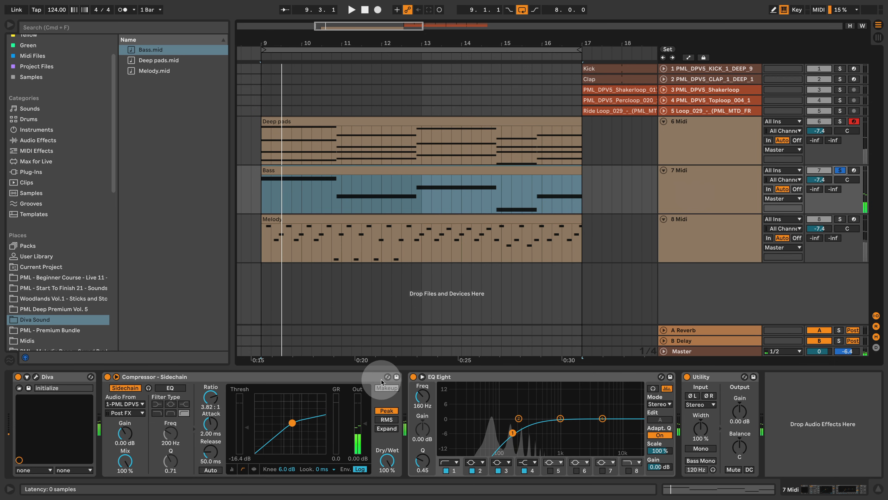
left_click(413, 376)
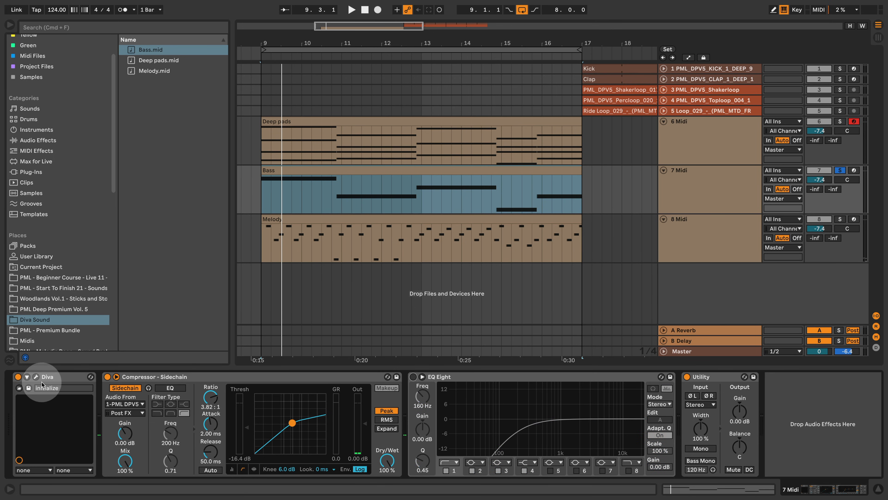
left_click(36, 378)
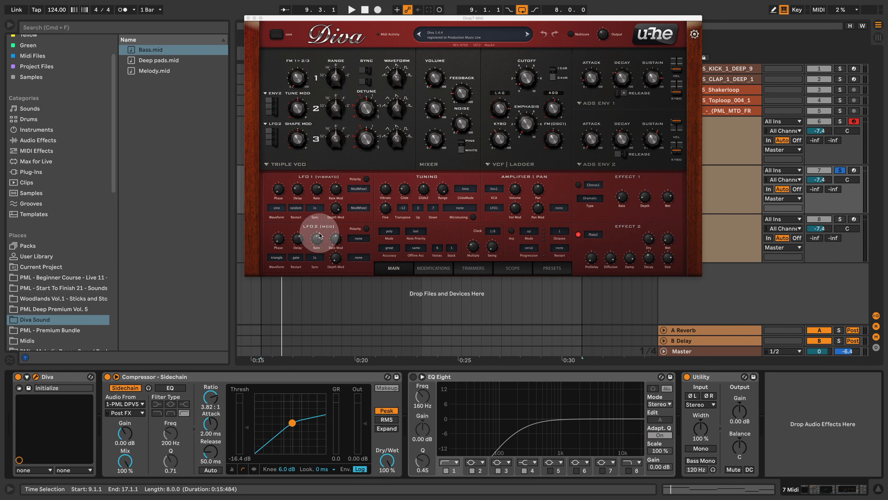
left_click(579, 235)
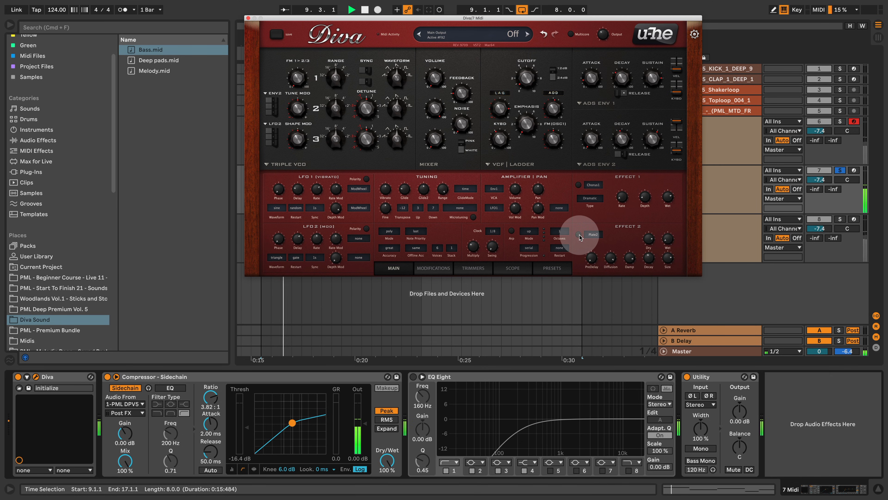
Unsolo the bass track, close its Diva window and play the pads, bass and melody together.
left_click(840, 170)
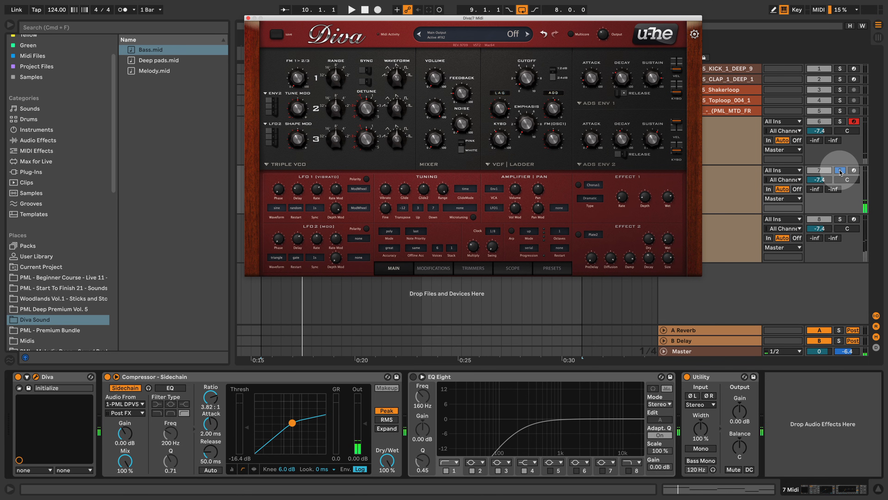
left_click(294, 9)
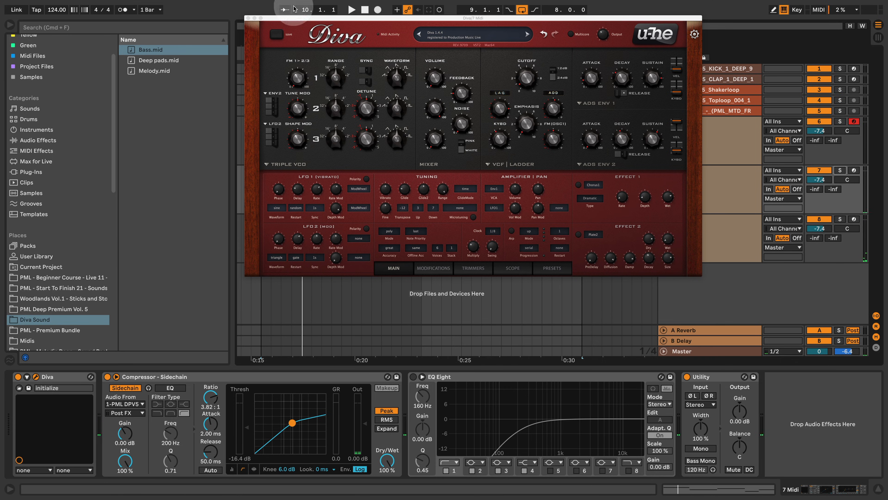
left_click(248, 18)
key("space")
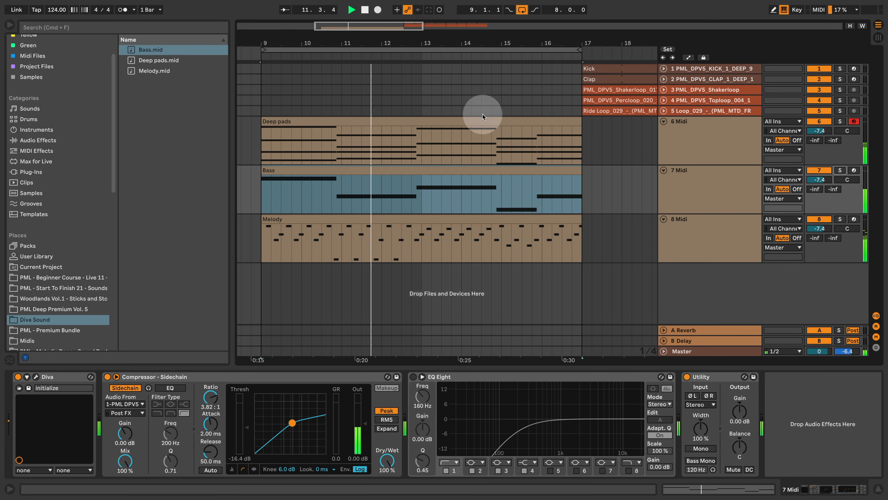
Reopen the melody track's Diva and lower its filter cutoff to 45.50 during playback, closing the synth window when finished.
left_click(694, 221)
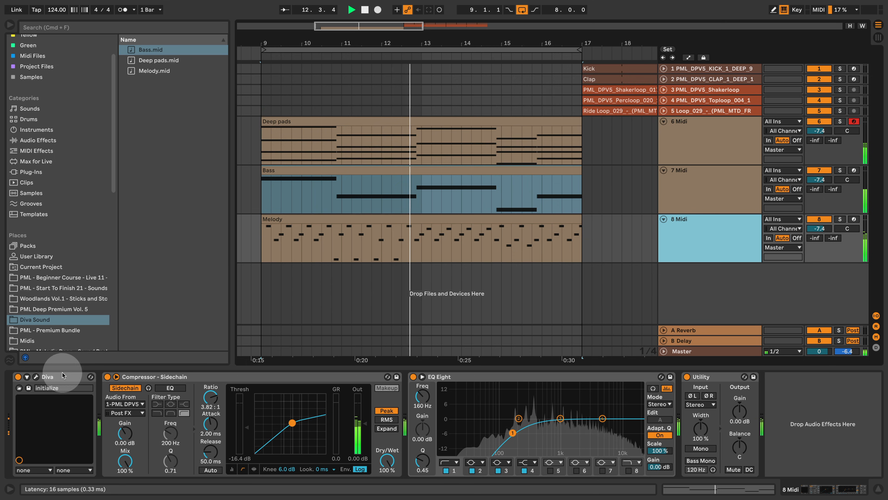
left_click(36, 377)
left_click_drag(466, 51, 609, 187)
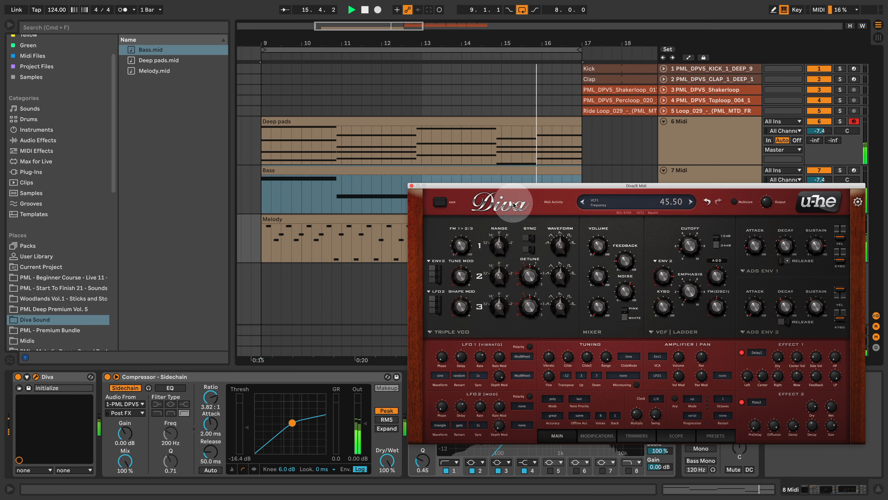
left_click(411, 186)
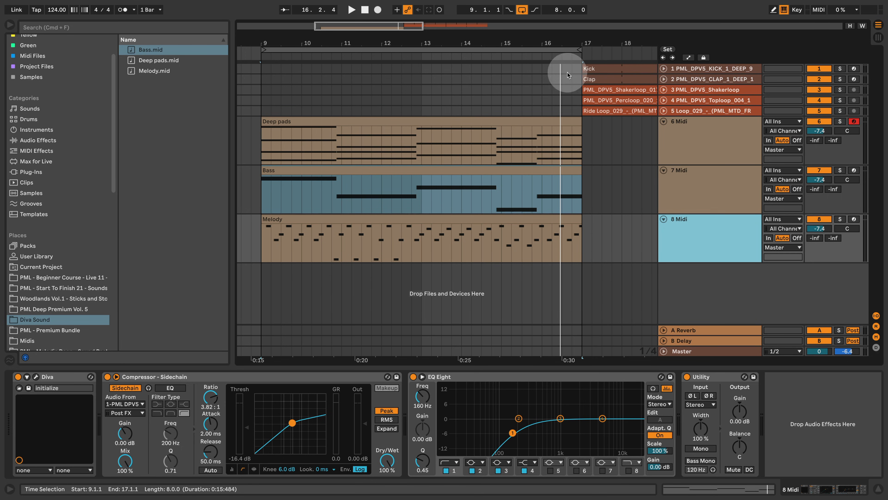
Extend the Kick and Clap clips back so they start at bar 9, auditioning them with the melodic parts.
left_click_drag(590, 69, 262, 61)
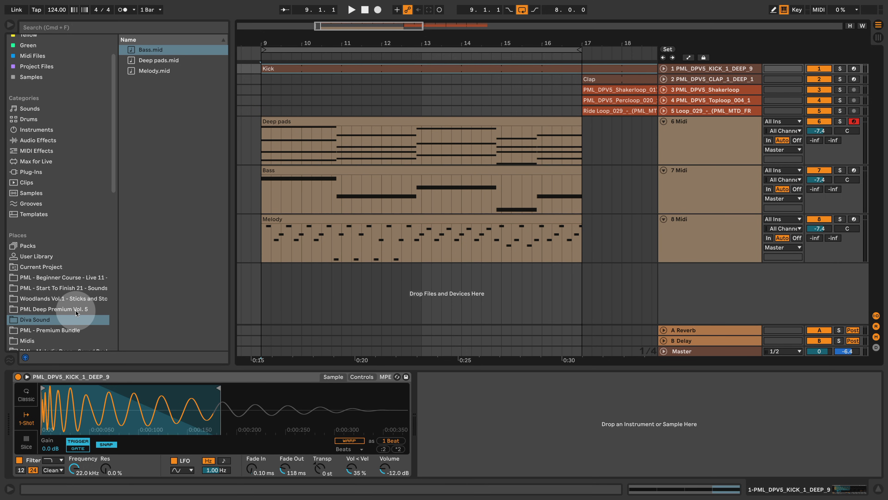
key("space")
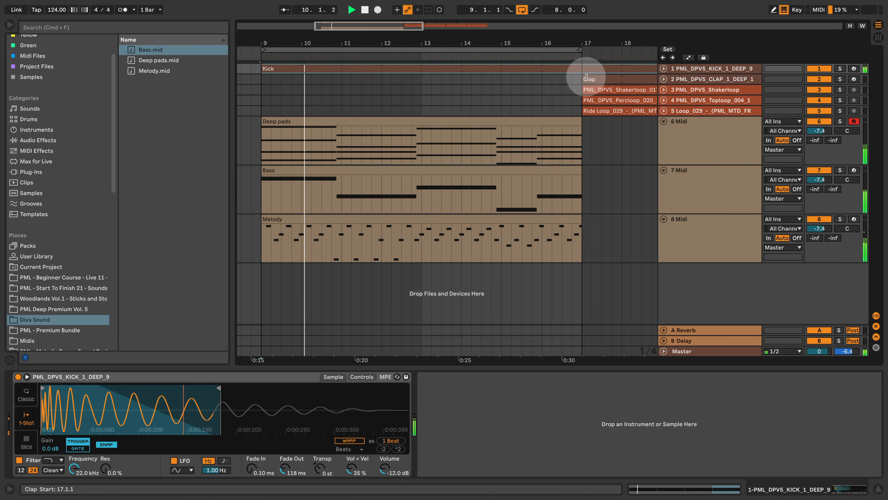
left_click_drag(591, 78, 551, 79)
left_click_drag(486, 71, 261, 76)
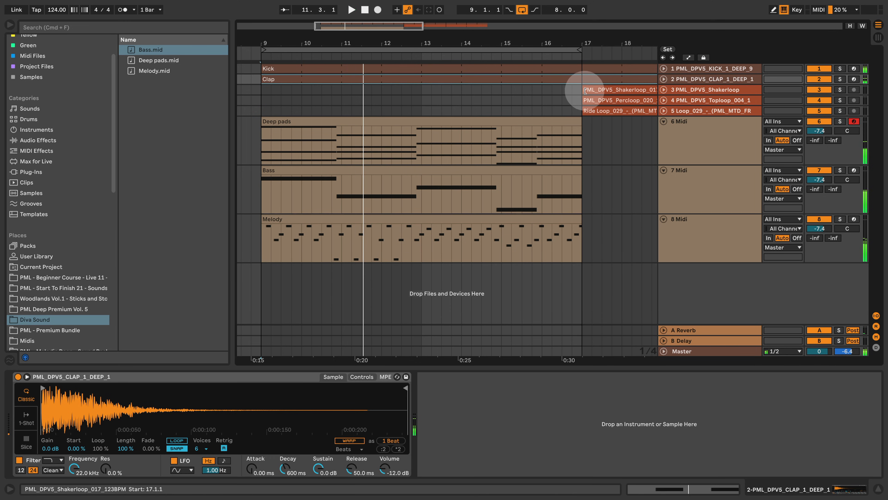
Extend the shaker, percussion and ride loop clips back so they also start at bar 9.
left_click_drag(586, 90, 262, 85)
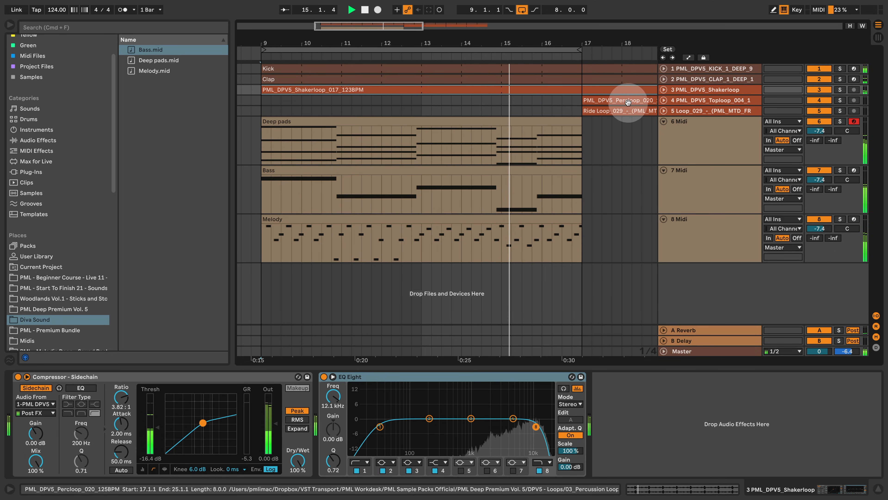
left_click_drag(585, 100, 427, 101)
left_click(586, 111)
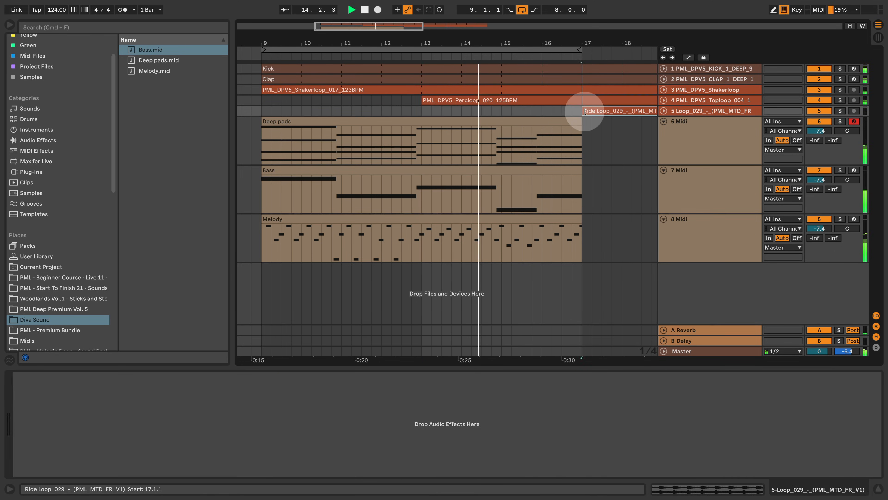
left_click_drag(585, 112, 262, 104)
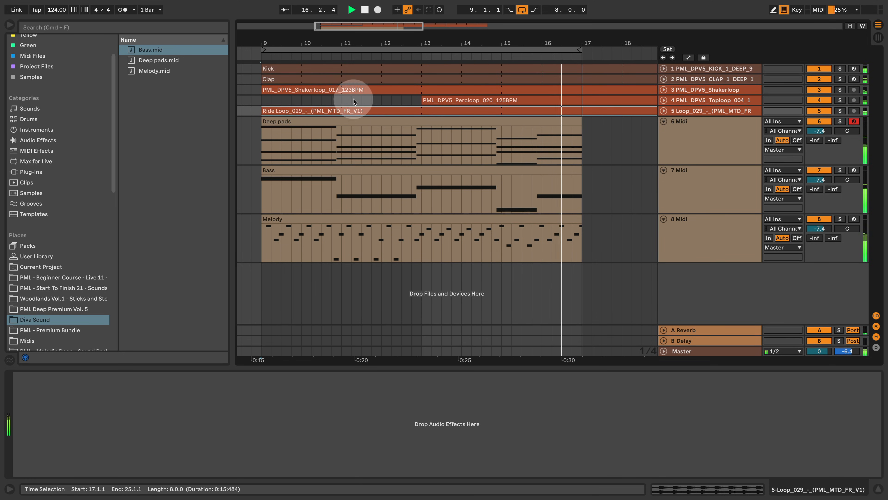
left_click_drag(421, 101, 263, 100)
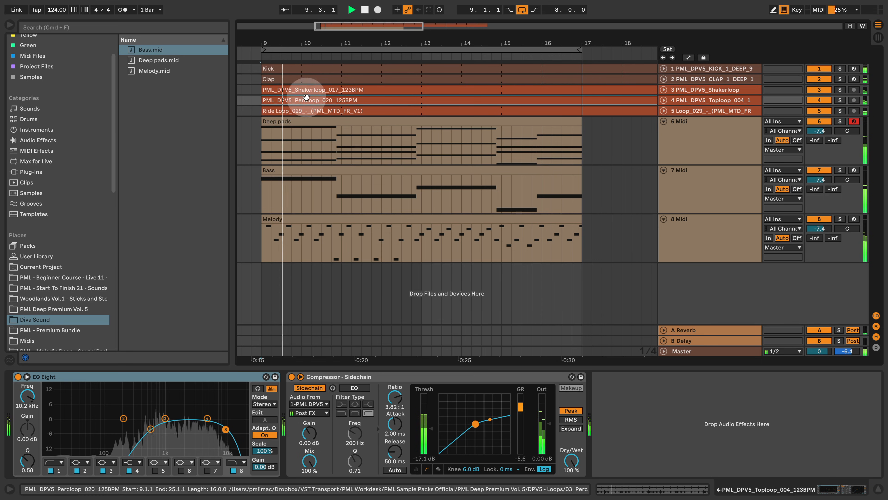
Fit all tracks to the arrangement height, with the device view hidden and bars 9 to 17 filling the timeline.
key("h")
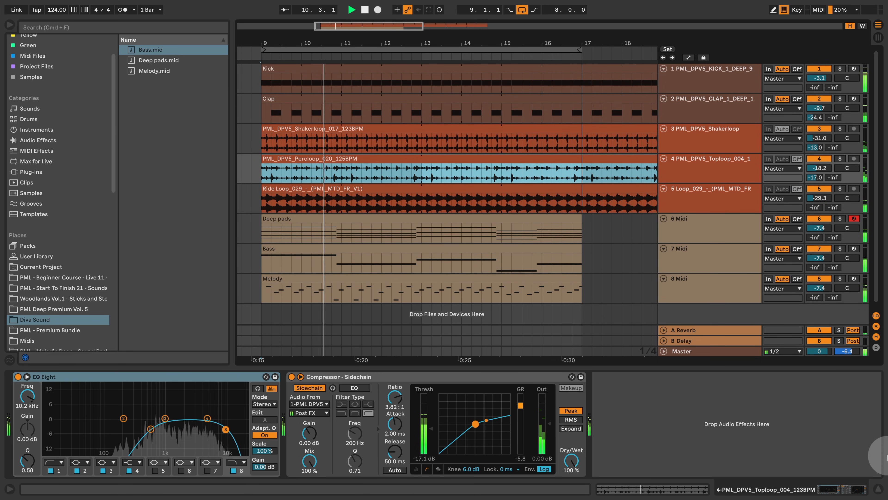
left_click(879, 490)
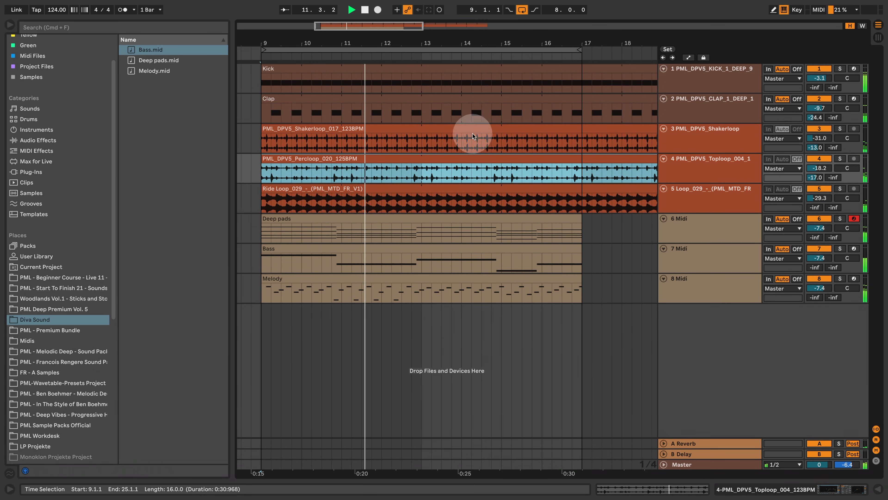
left_click_drag(382, 45, 411, 42)
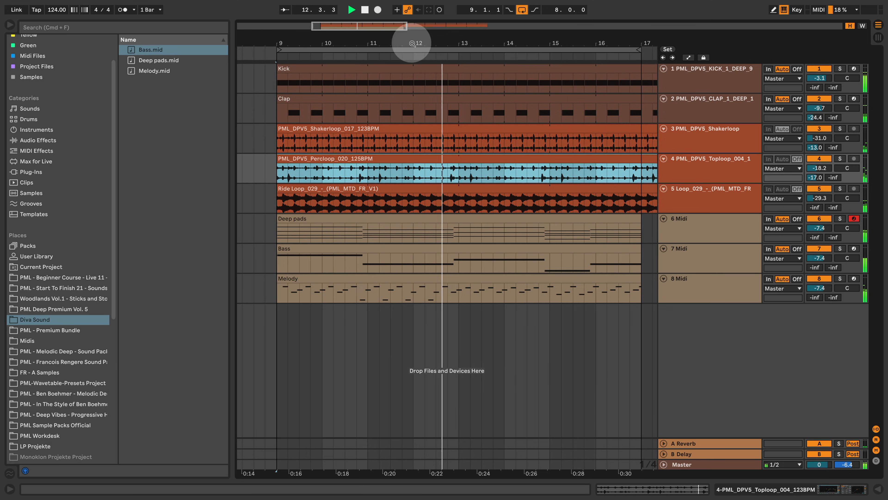
Open the melody track's Diva and sweep its filter cutoff up to 92.50 and back down while the full mix plays.
double_click(705, 286)
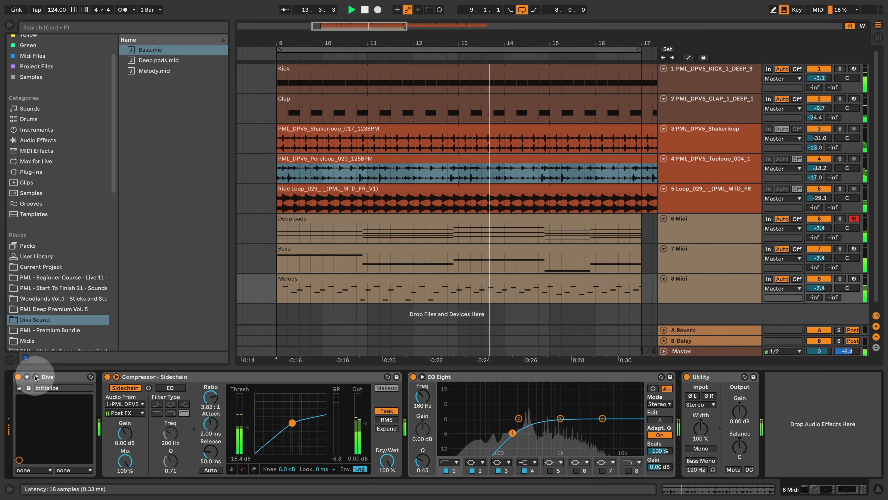
left_click_drag(693, 245, 688, 237)
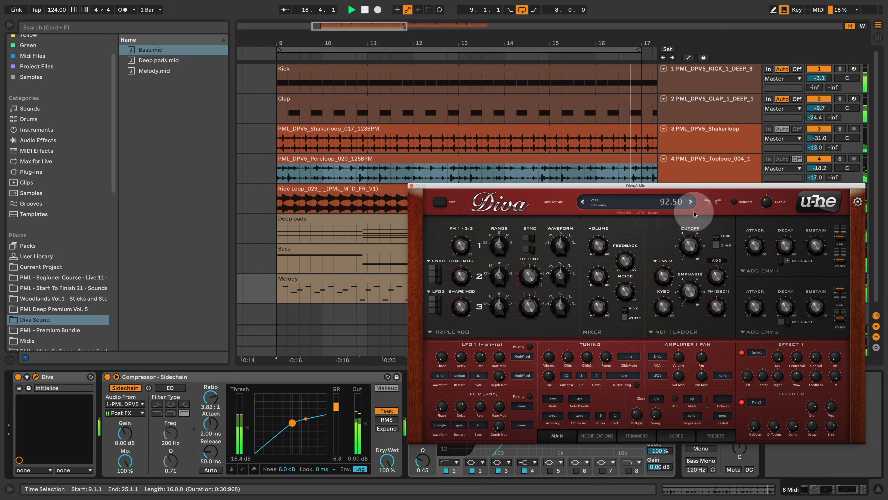
left_click_drag(693, 203, 698, 240)
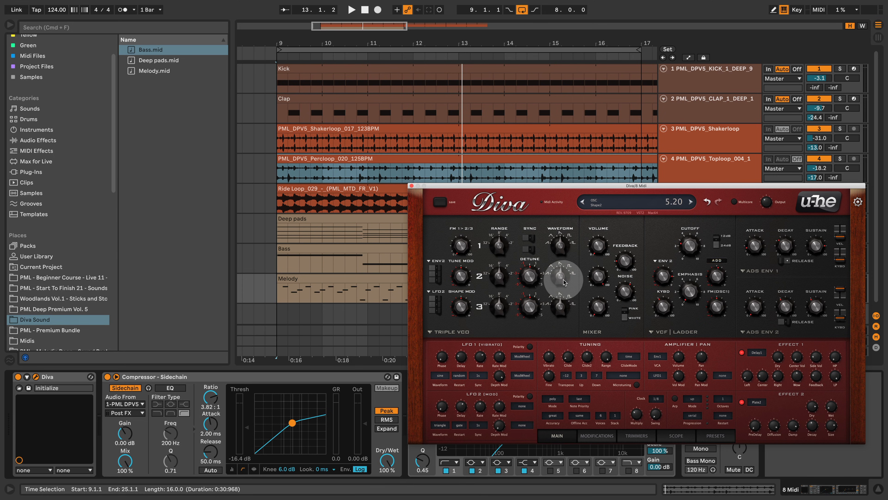
Replay the mix while raising the melody Diva's oscillator Shape2 to 6.80 and fine-tuning the filter cutoff, and reposition the synth window.
key("space")
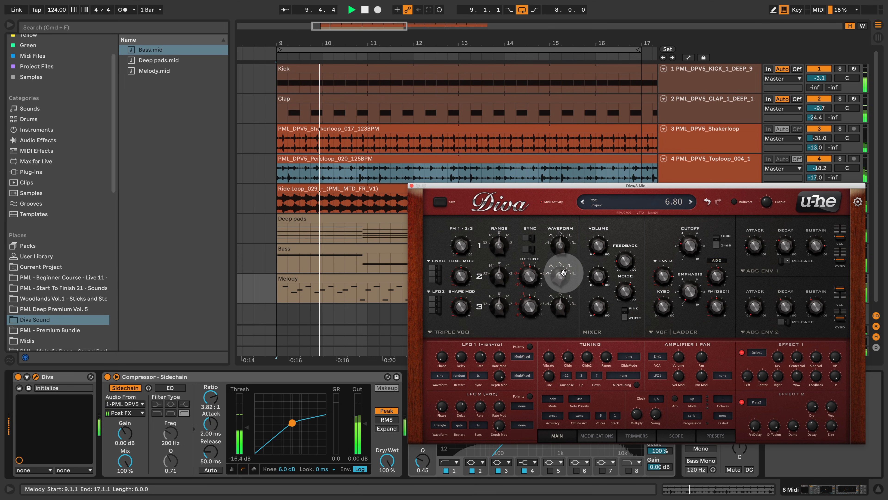
mouse_move(693, 252)
left_mouse_down()
mouse_move(702, 239)
mouse_move(700, 255)
left_mouse_up()
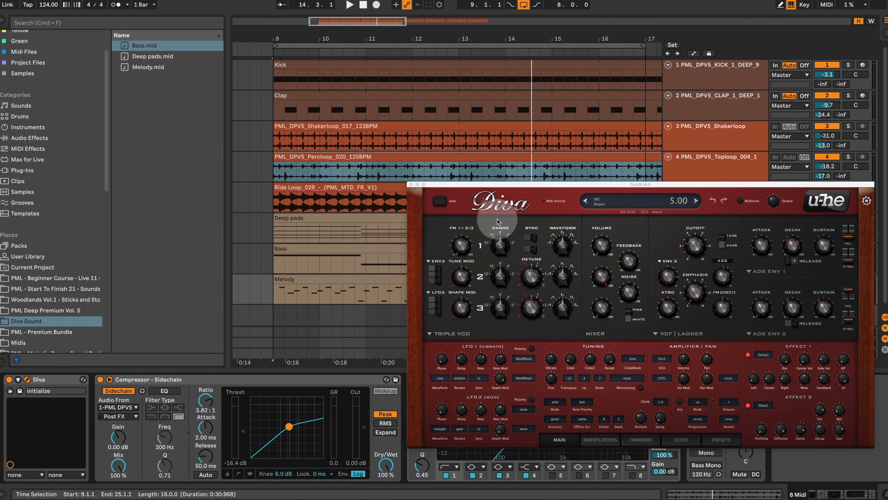
left_click_drag(467, 184, 289, 118)
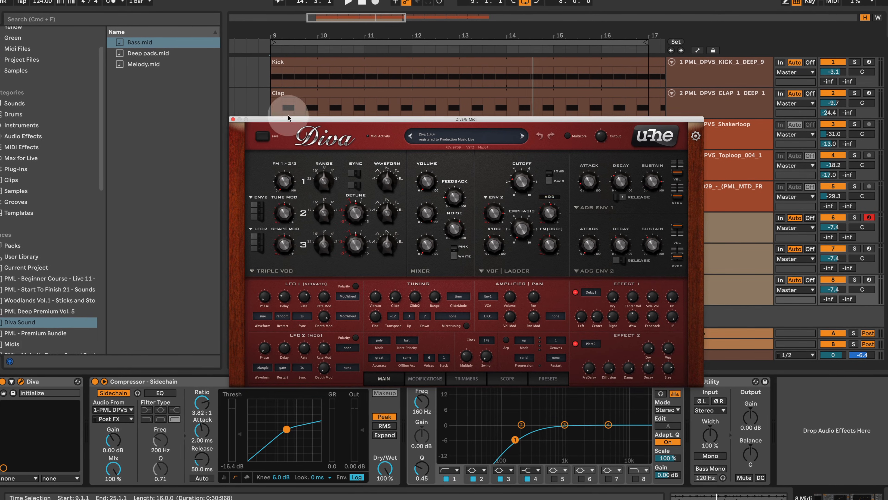
left_click(232, 119)
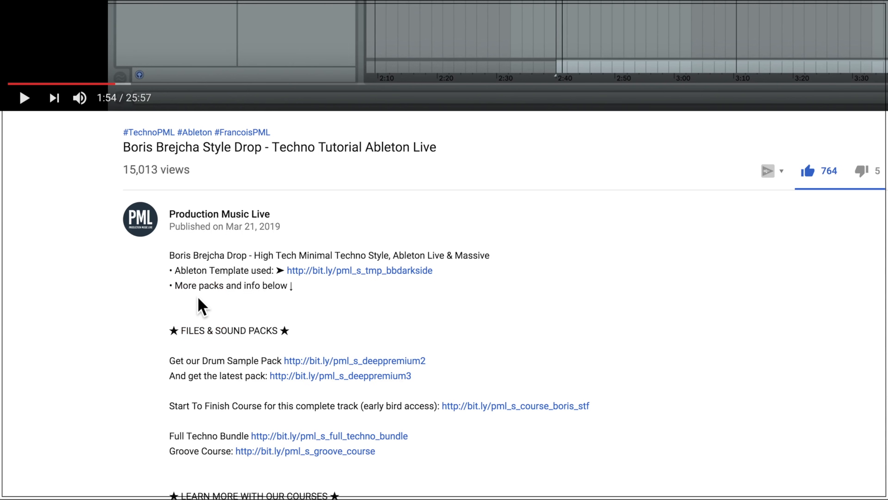
scroll(210, 307, "down", 5)
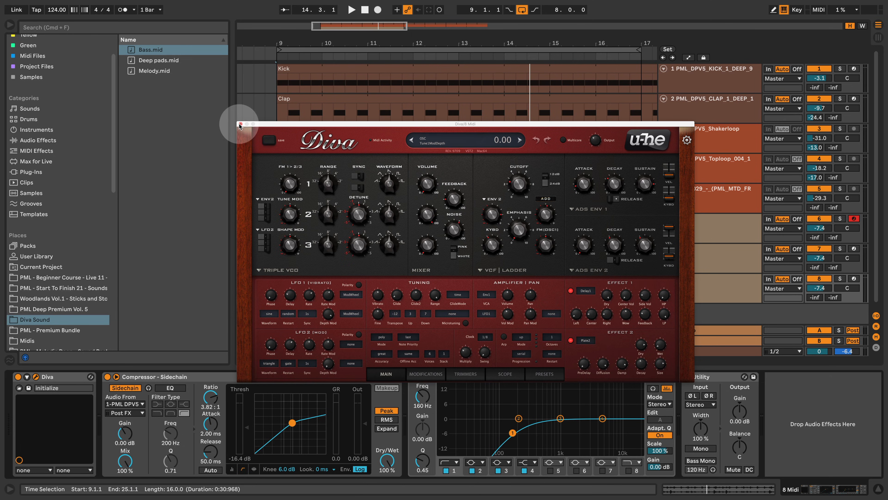
Close the melody's Diva window and play the full arrangement loop from bar 9.
left_click(239, 125)
key("space")
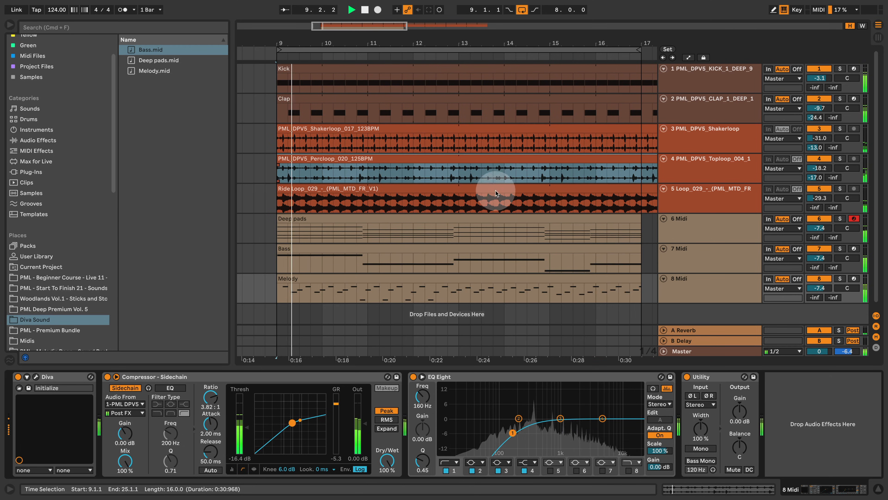